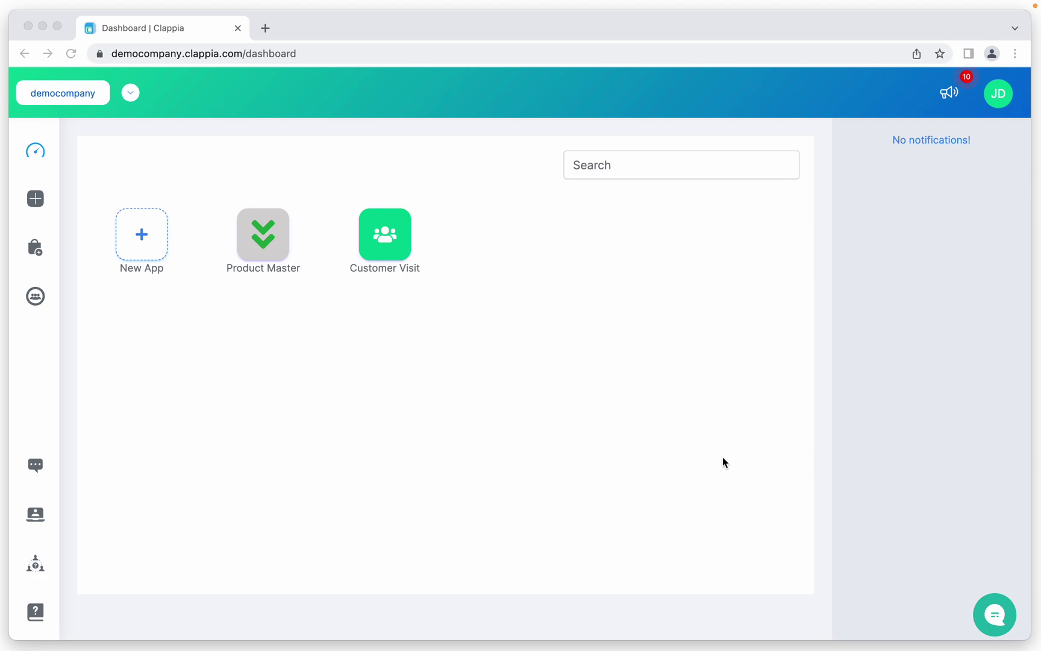
- Open the Product Master app's submissions and examine the SKU values of the existing Wires & Cables and Switches records
{"action": "left_click", "coordinate": [306, 178]}
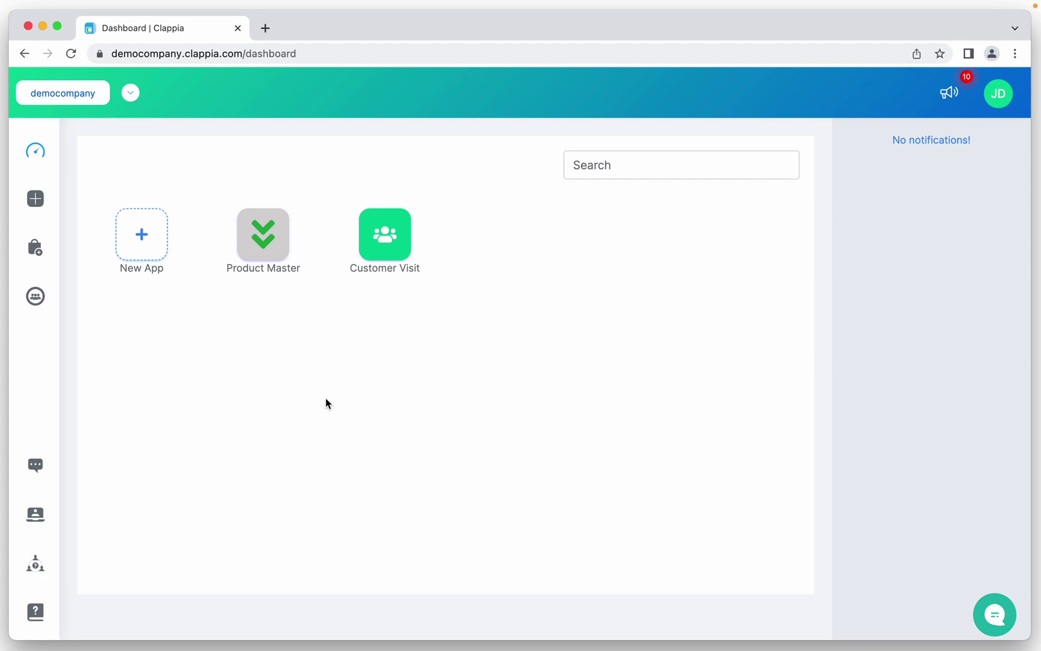
{"action": "left_click", "coordinate": [268, 241]}
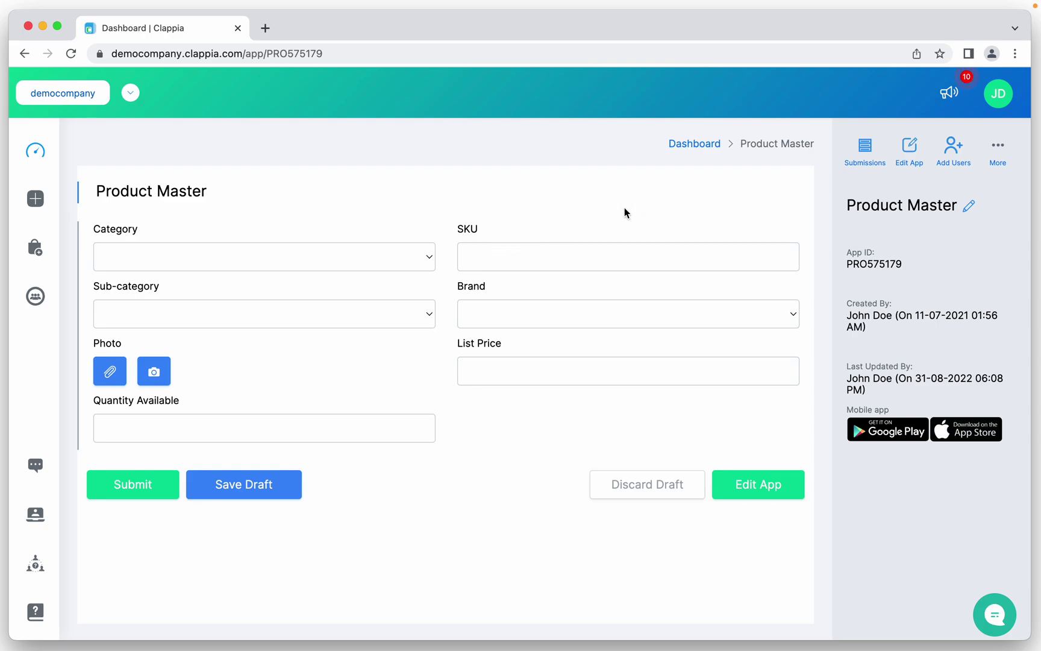
{"action": "left_click", "coordinate": [866, 156]}
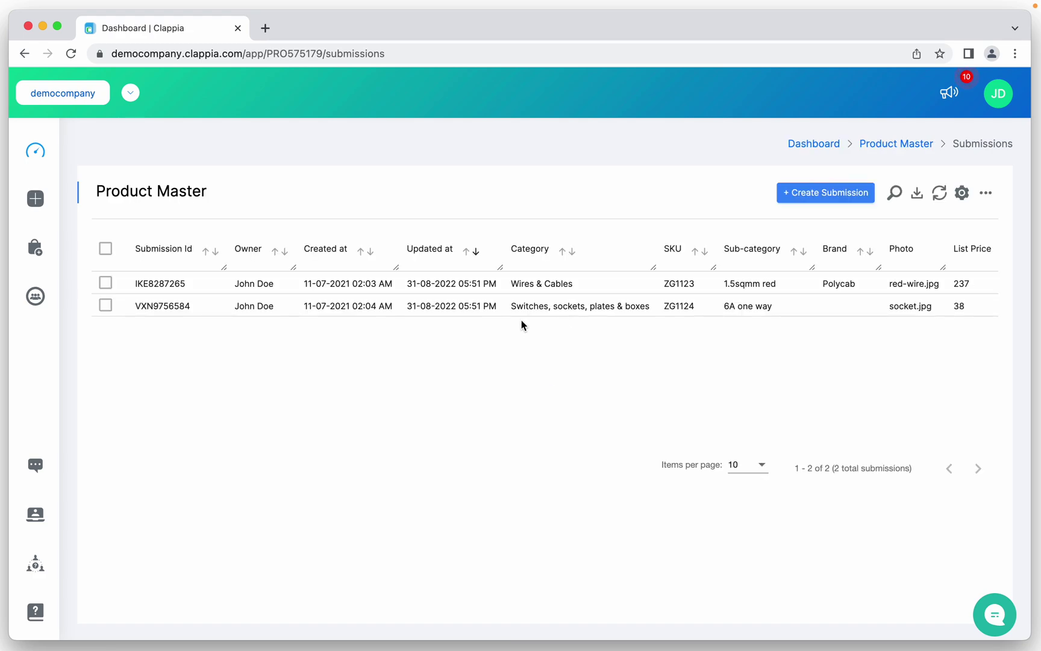
{"action": "left_click", "coordinate": [522, 312]}
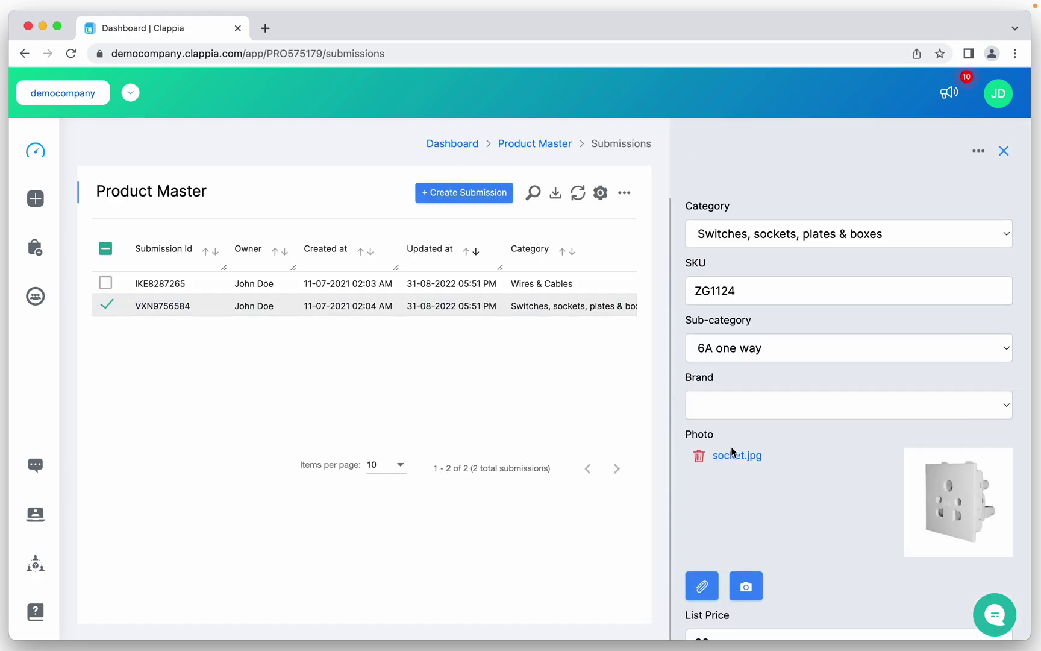
{"action": "left_click", "coordinate": [431, 294]}
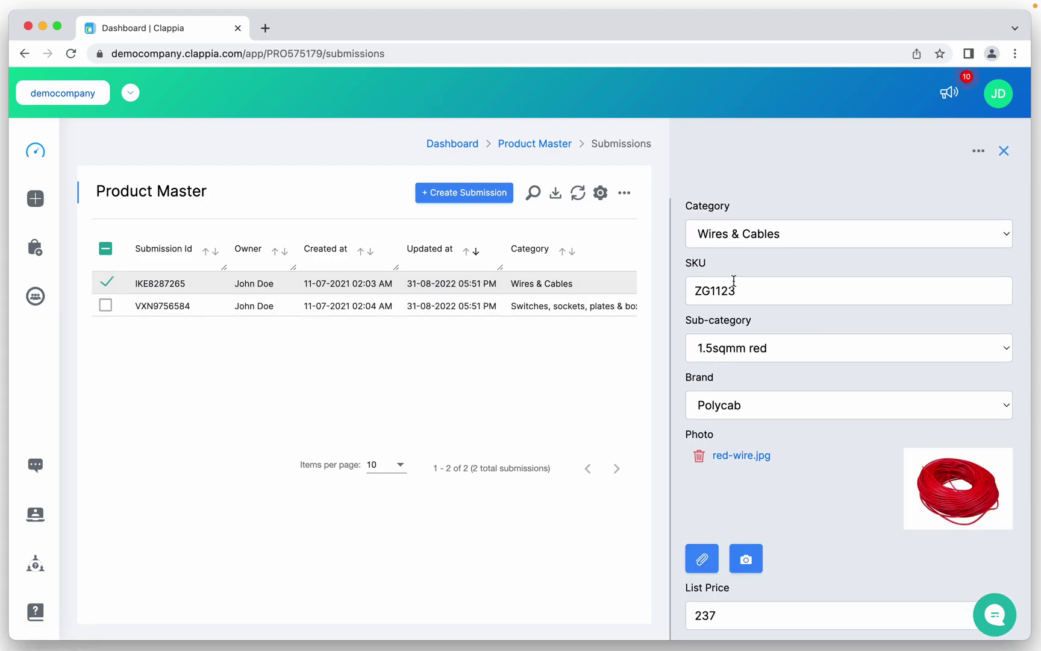
{"action": "double_click", "coordinate": [708, 291]}
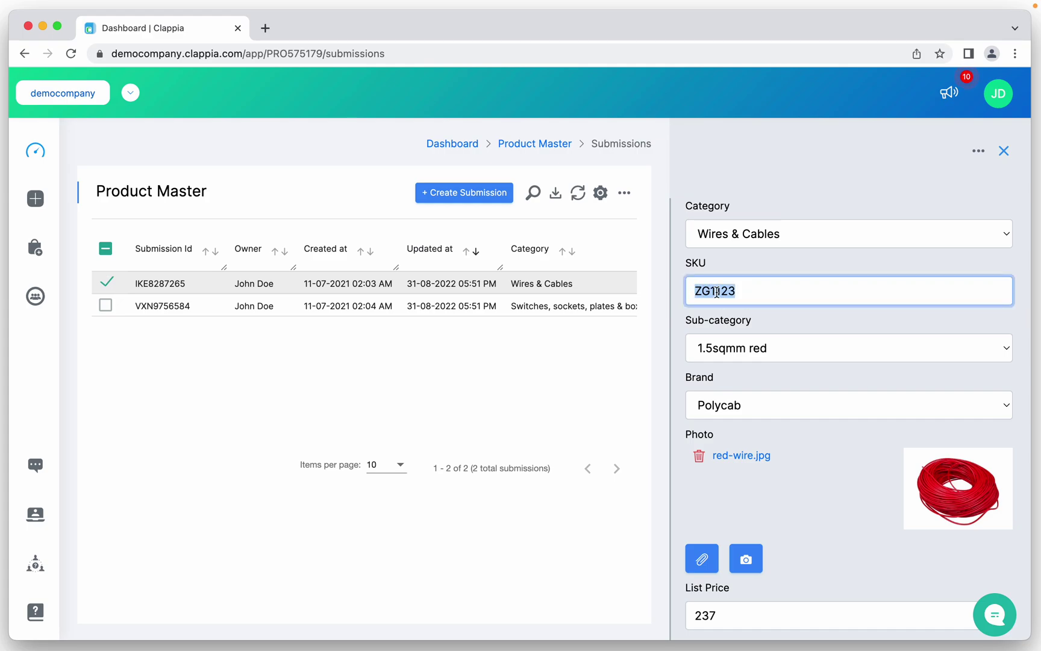
{"action": "left_click", "coordinate": [549, 314]}
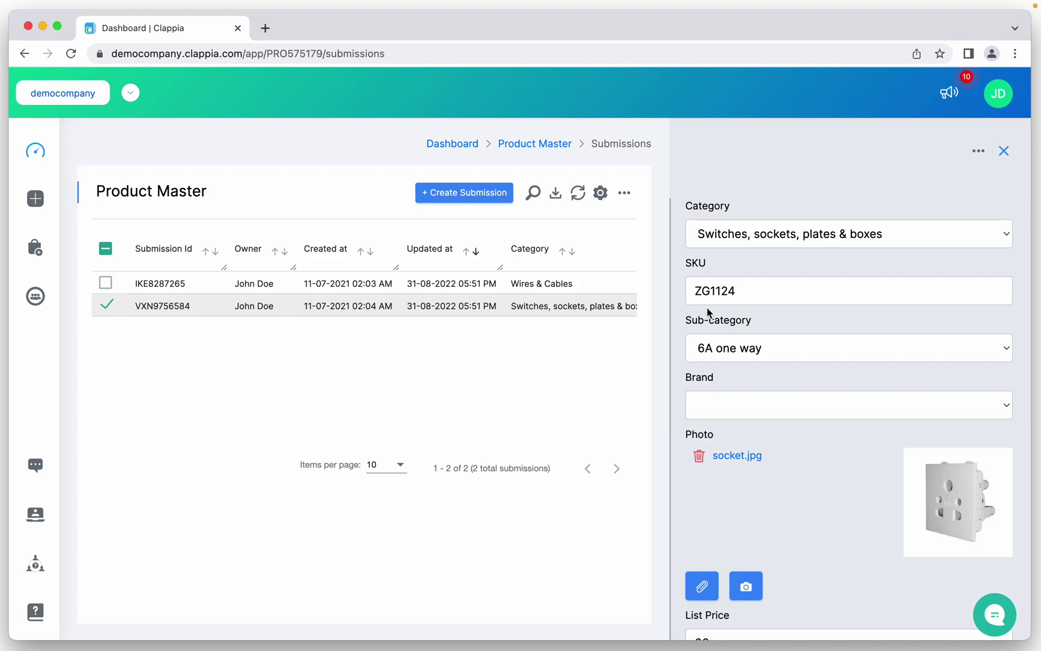
- Return to the Product Master entry form and check its SKU field
{"action": "left_click", "coordinate": [534, 143]}
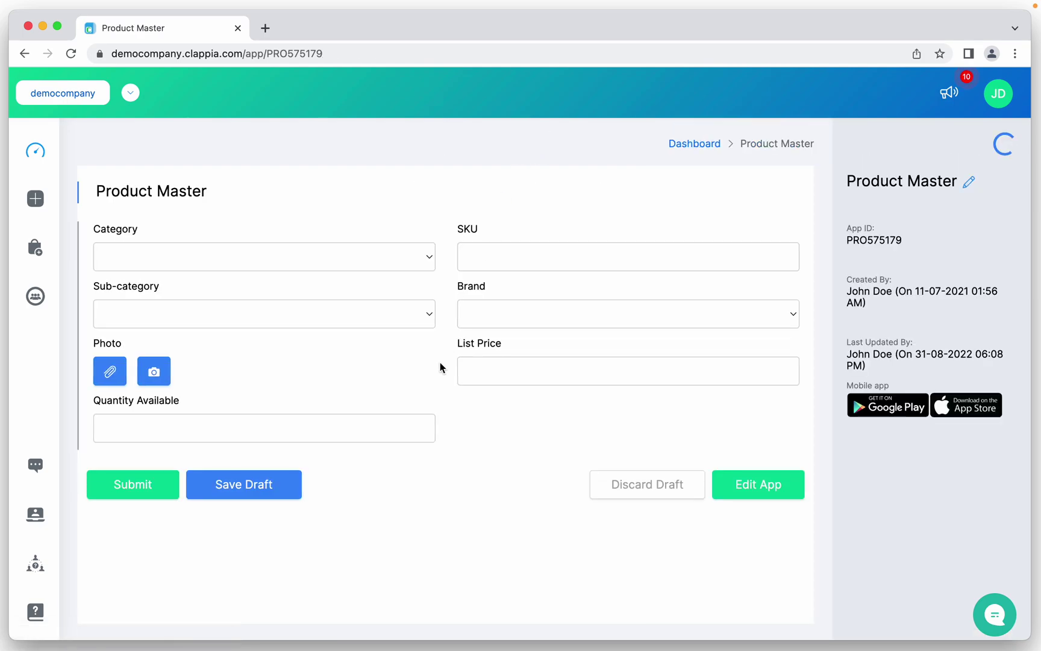
{"action": "left_click", "coordinate": [496, 257]}
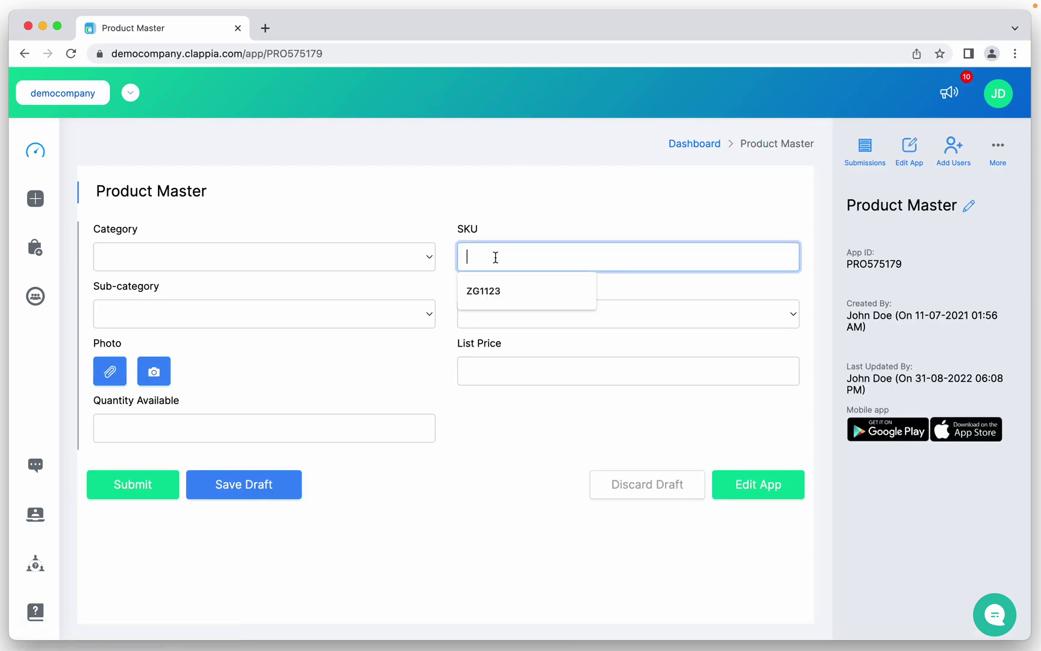
{"action": "left_click", "coordinate": [546, 229]}
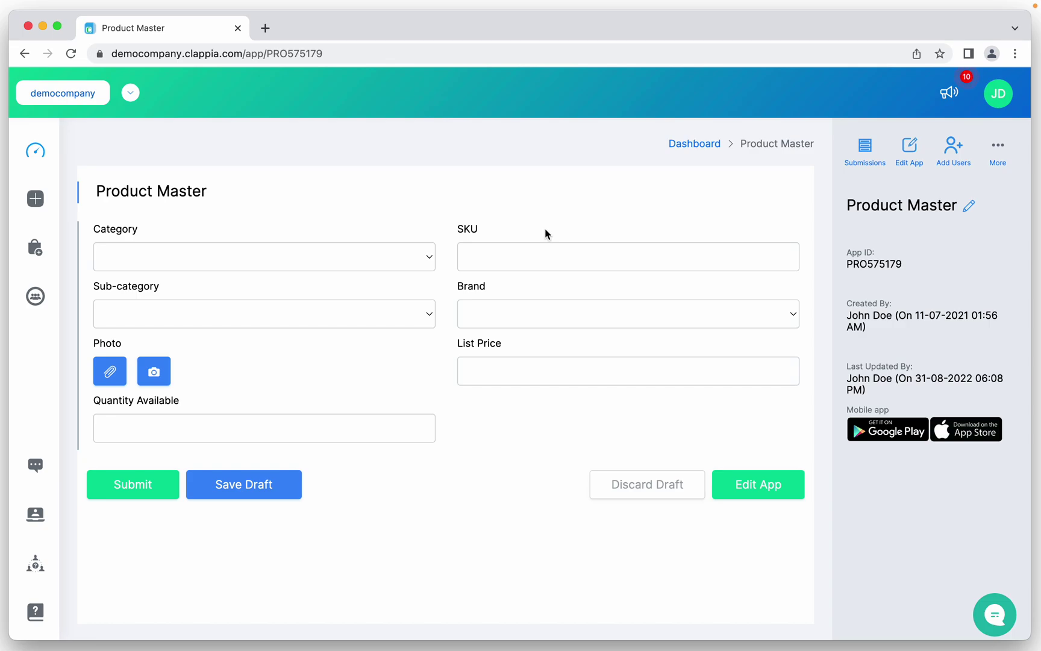
- Open the Product Master app for editing and add a Validation block directly below the SKU field
{"action": "left_click", "coordinate": [910, 147]}
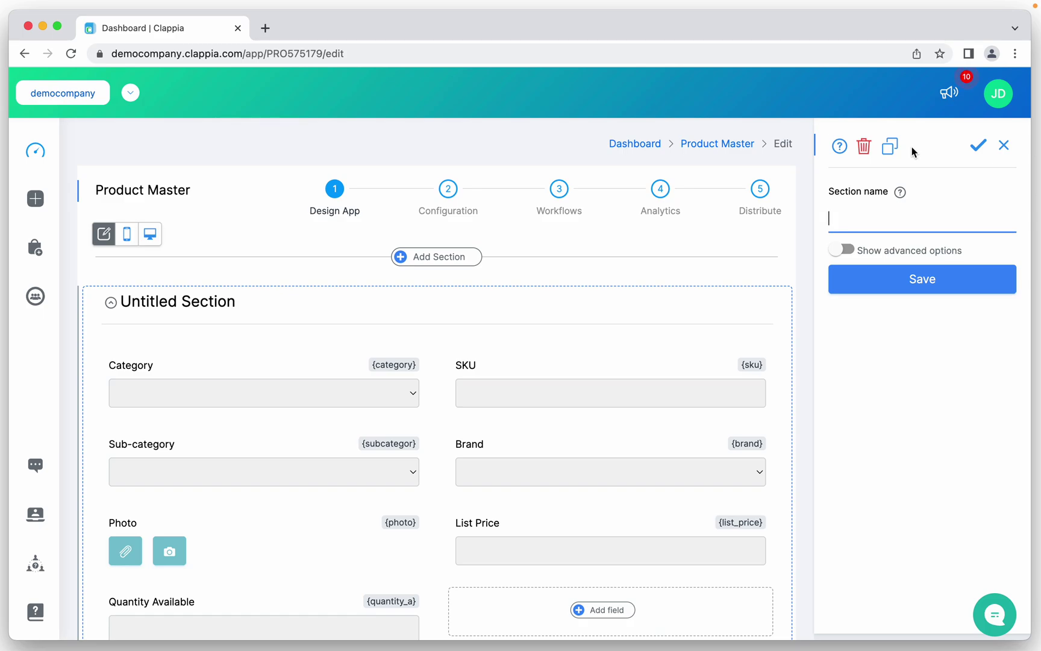
{"action": "left_click", "coordinate": [631, 381]}
{"action": "scroll", "coordinate": [631, 383], "scroll_direction": "down", "scroll_amount": 2}
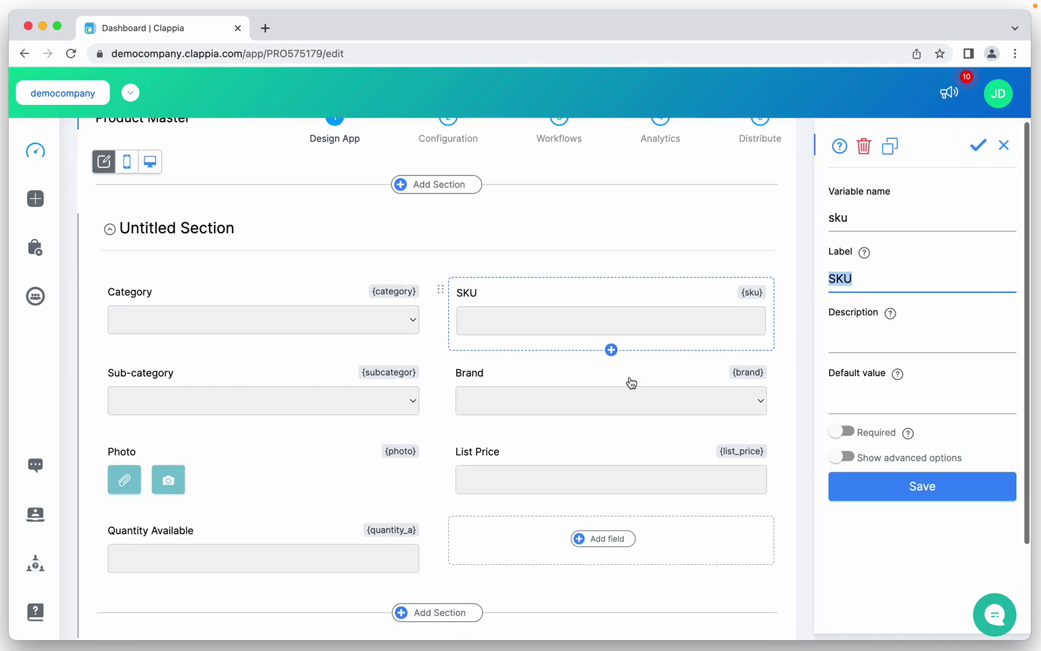
{"action": "left_click", "coordinate": [611, 349]}
{"action": "scroll", "coordinate": [611, 350], "scroll_direction": "down", "scroll_amount": 4}
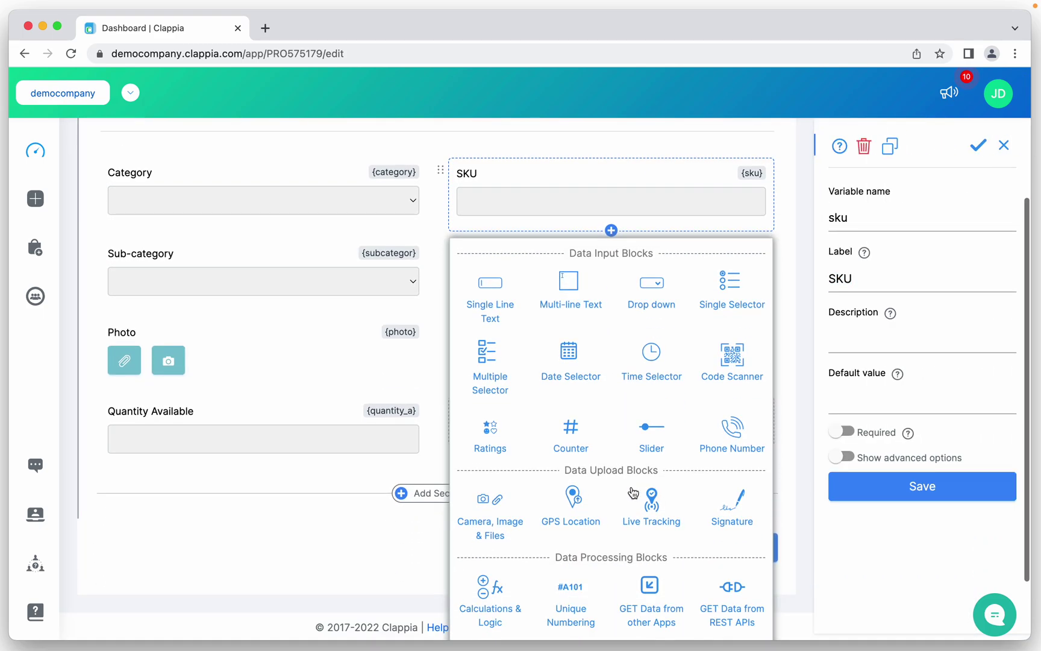
{"action": "scroll", "coordinate": [633, 493], "scroll_direction": "down", "scroll_amount": 2}
{"action": "scroll", "coordinate": [654, 624], "scroll_direction": "down", "scroll_amount": 1}
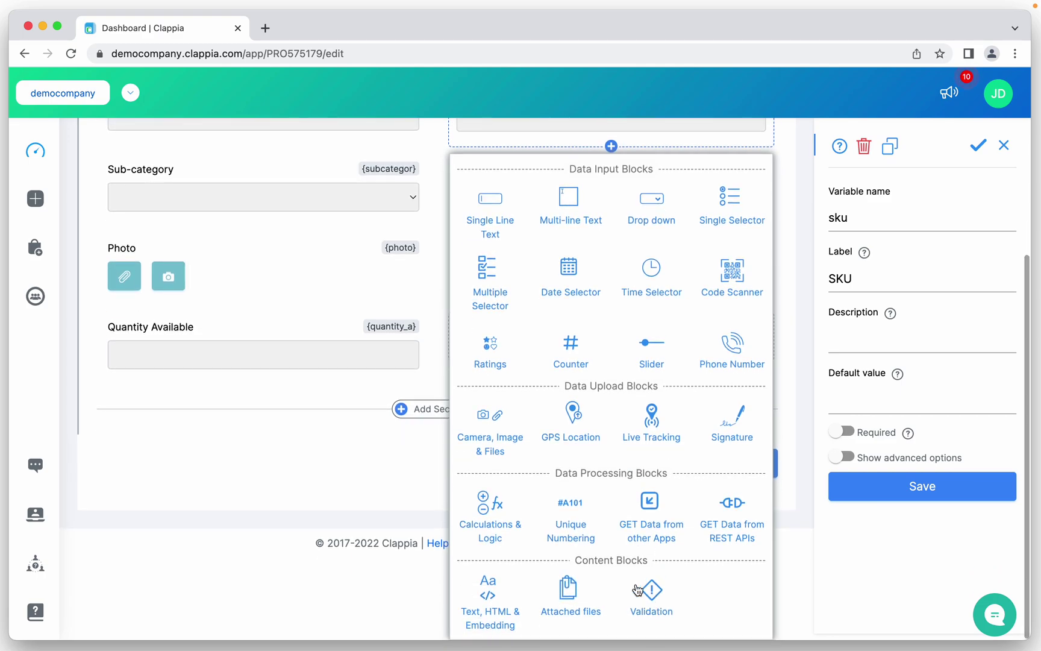
{"action": "left_click", "coordinate": [645, 596]}
{"action": "scroll", "coordinate": [645, 531], "scroll_direction": "up", "scroll_amount": 5}
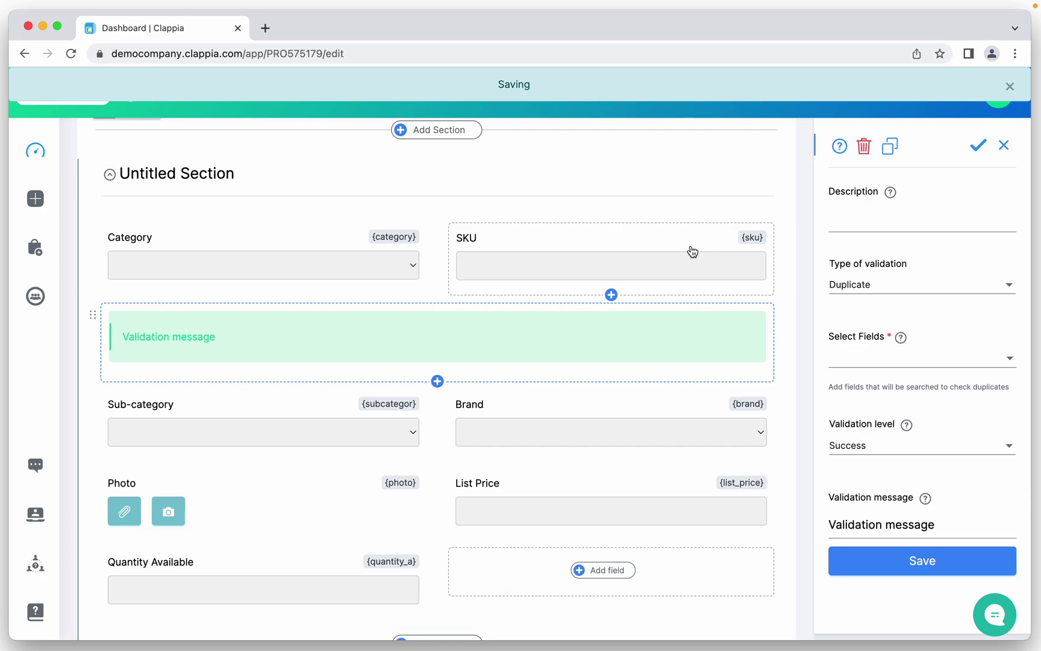
- Set the validation type to Duplicate and choose SKU {sku} as the field searched for duplicates
{"action": "left_click", "coordinate": [855, 290]}
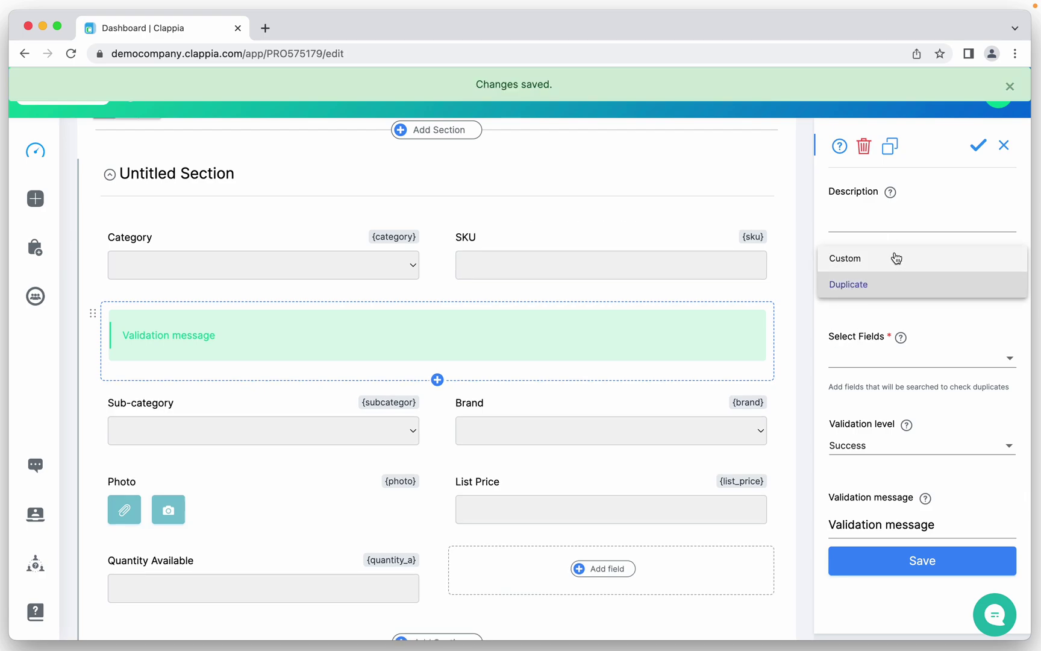
{"action": "left_click", "coordinate": [872, 292]}
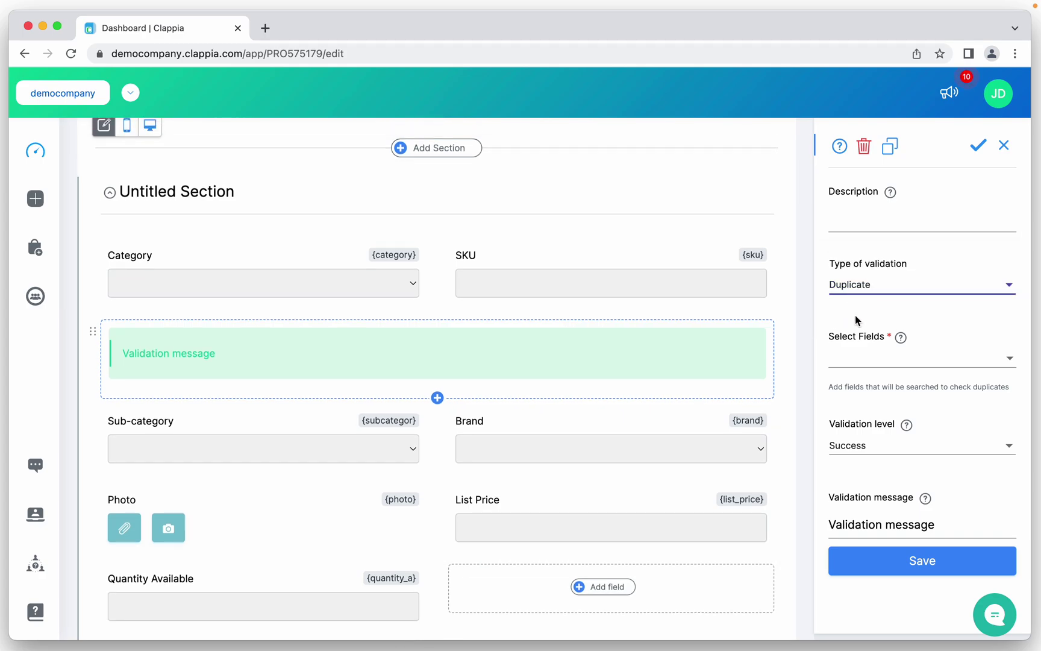
{"action": "left_click", "coordinate": [869, 361]}
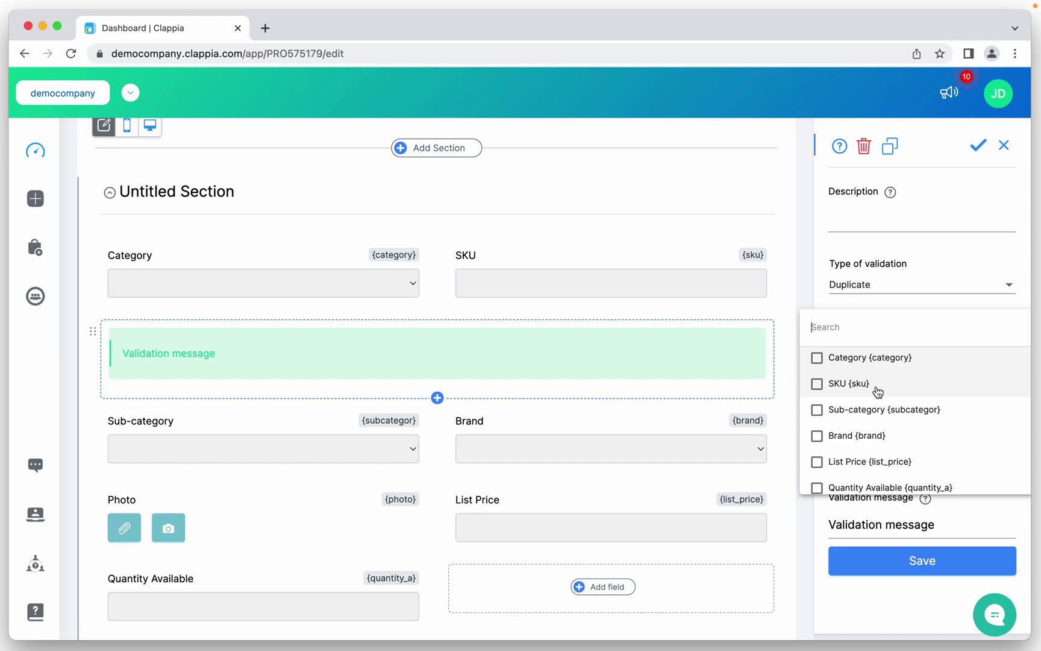
{"action": "left_click", "coordinate": [841, 387]}
{"action": "left_click", "coordinate": [815, 288]}
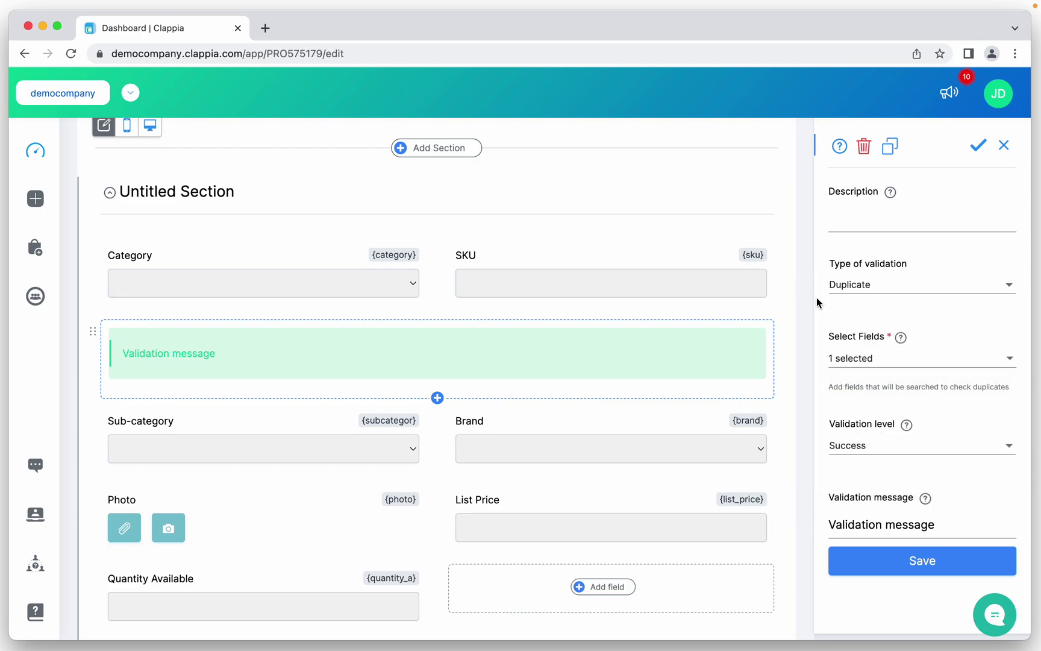
- Set the validation level to Error with the message "This SKU is already available in the product master." and save the block
{"action": "left_click", "coordinate": [873, 454]}
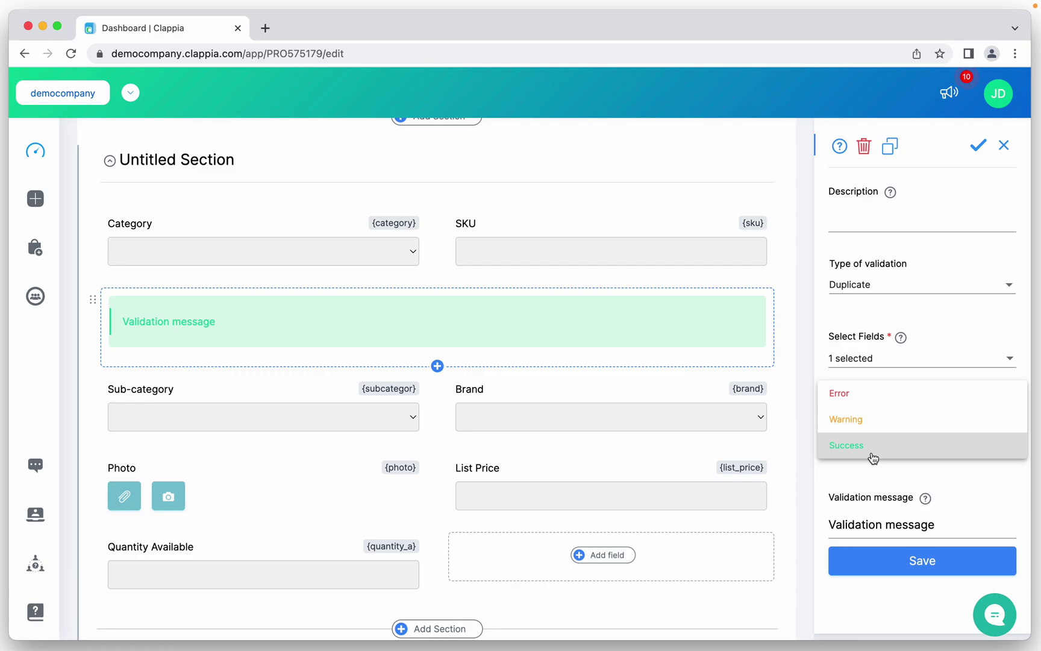
{"action": "left_click", "coordinate": [889, 394]}
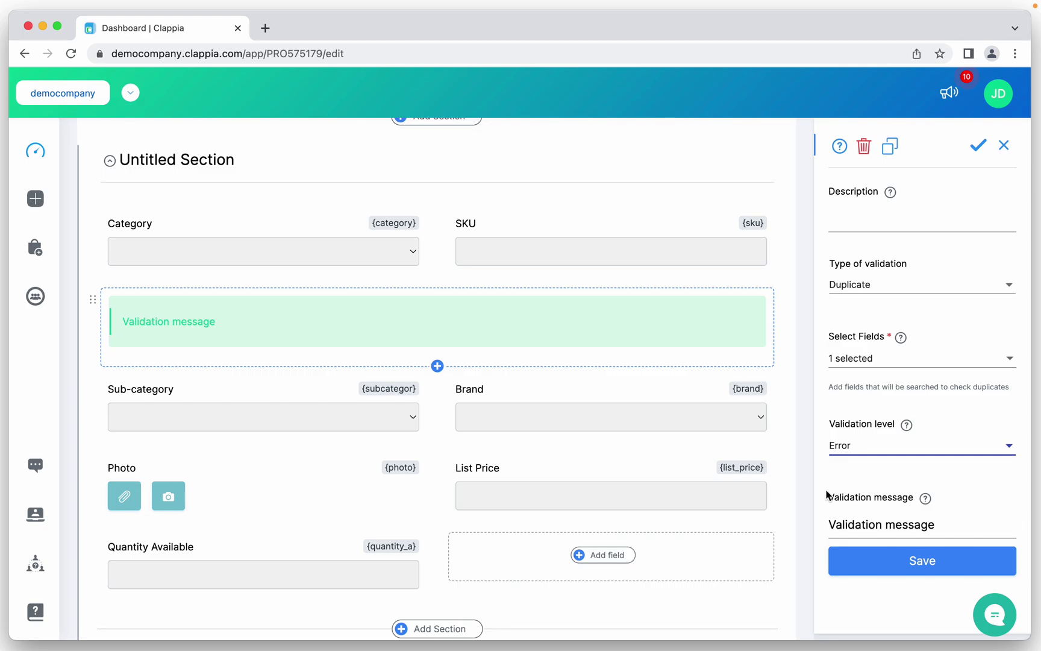
{"action": "scroll", "coordinate": [802, 488], "scroll_direction": "down", "scroll_amount": 1}
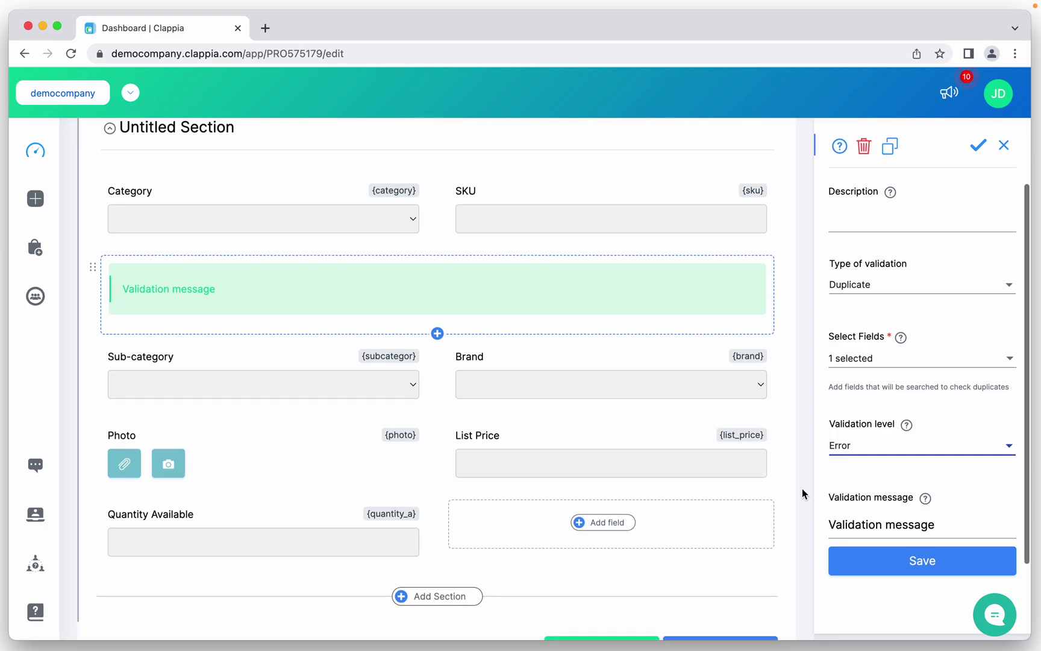
{"action": "triple_click", "coordinate": [870, 524]}
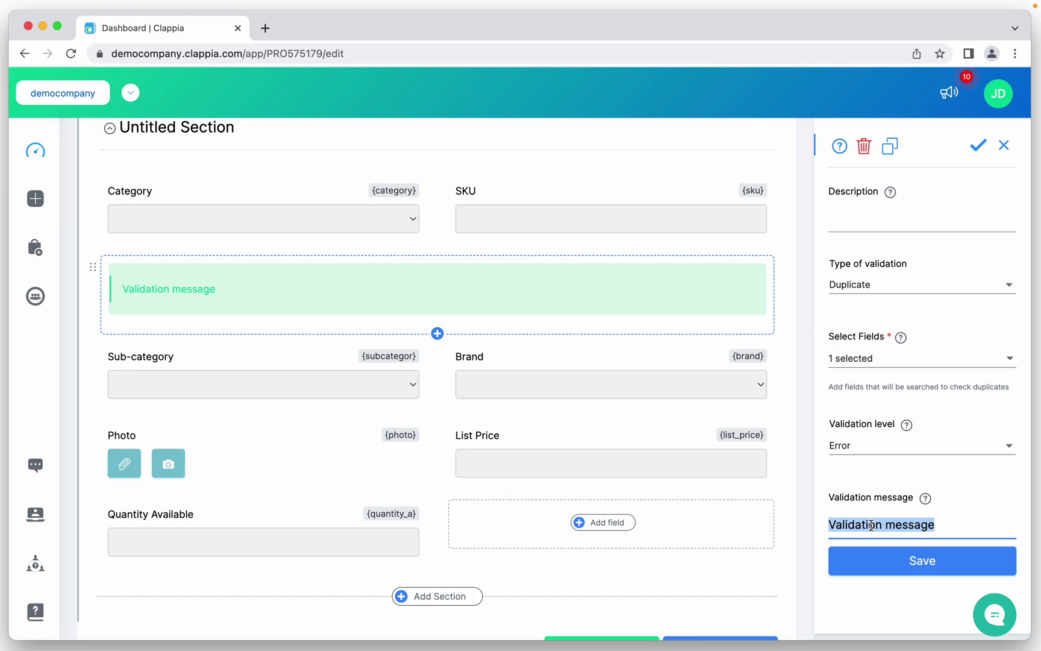
{"action": "type", "text": "This S"}
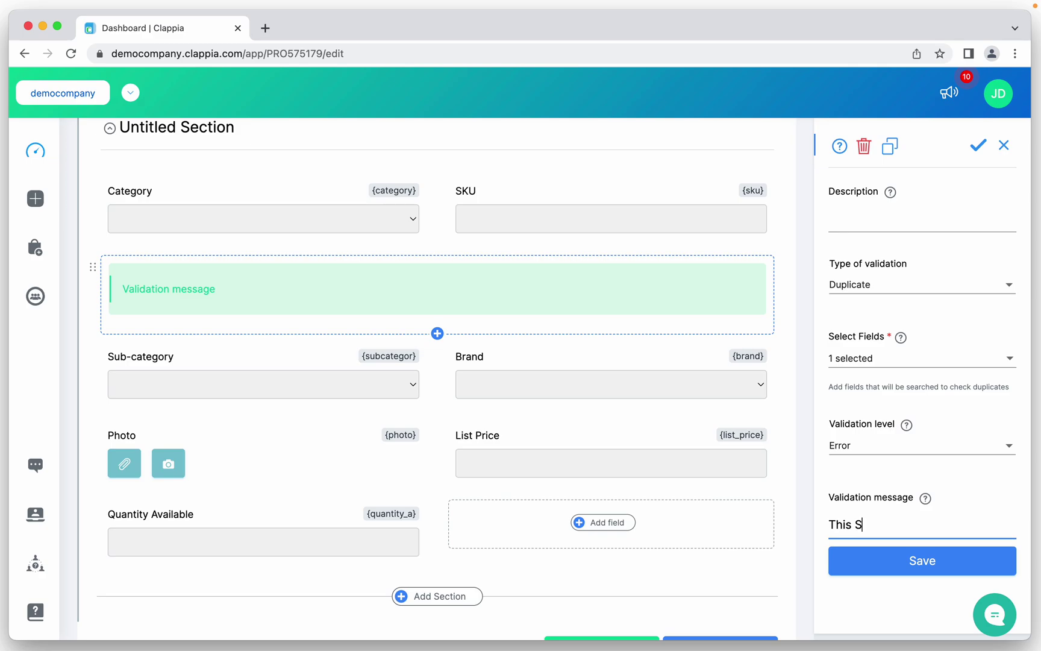
{"action": "type", "text": "KU is already av"}
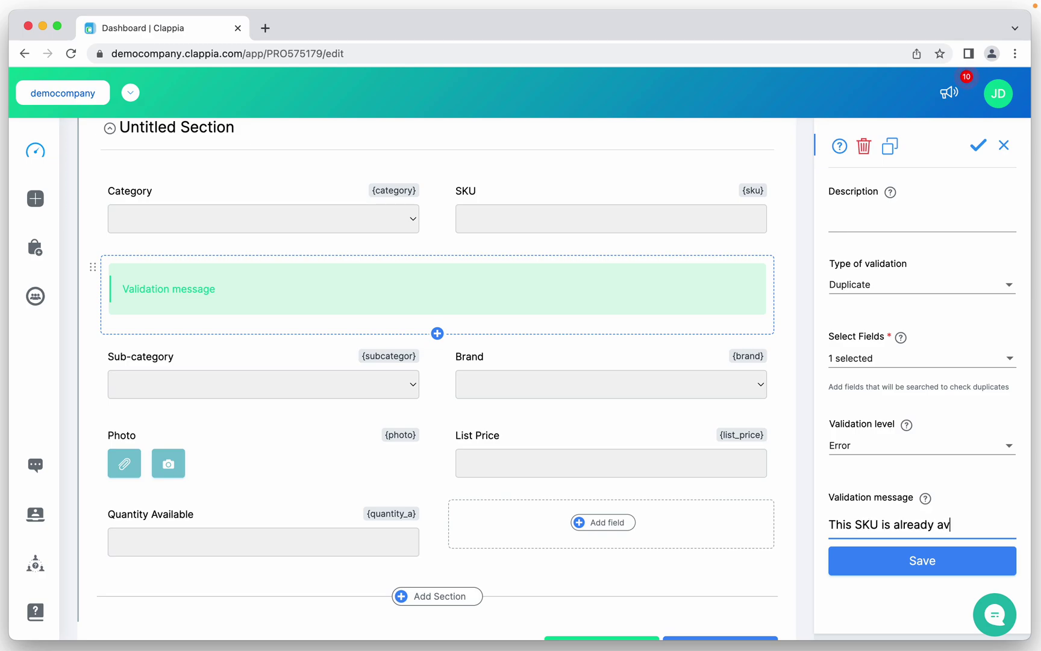
{"action": "type", "text": "ailable in the product master."}
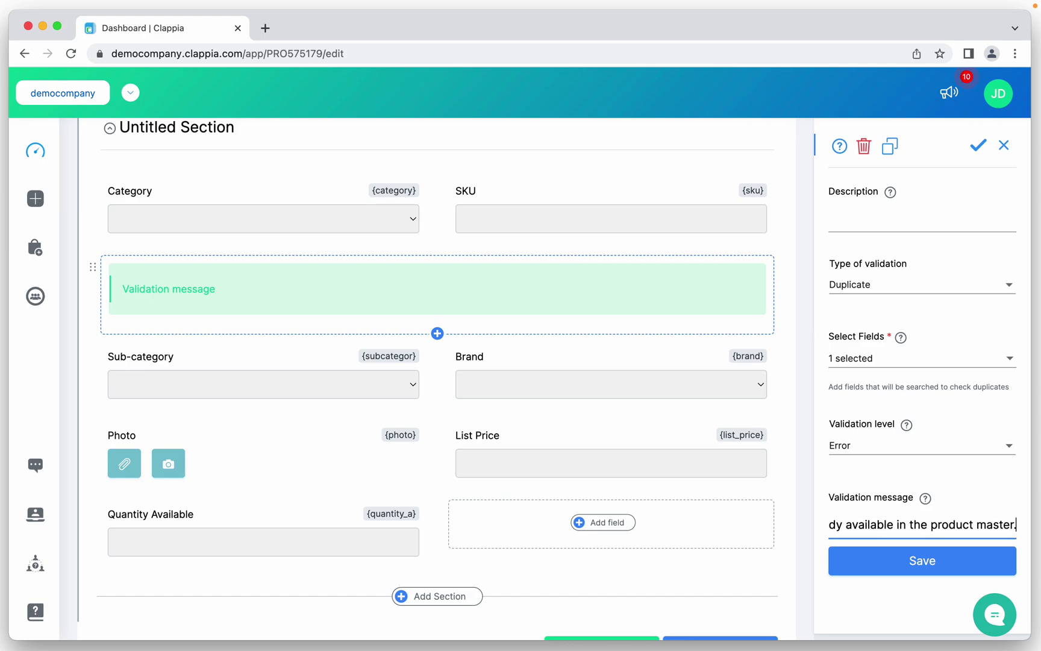
{"action": "left_click", "coordinate": [927, 561]}
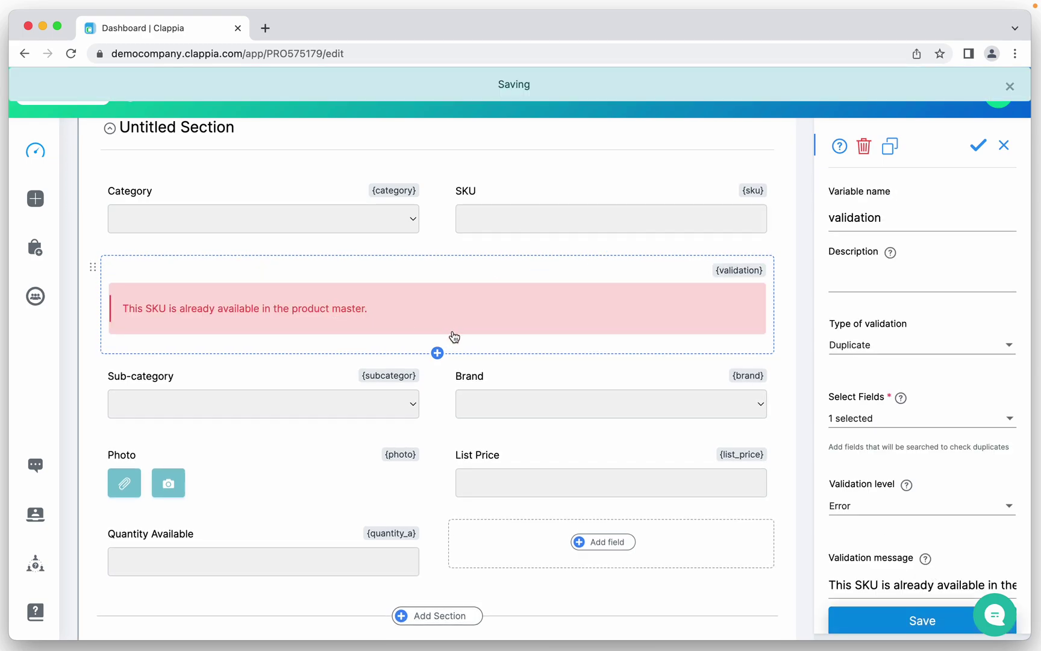
- View the live Product Master app and test the duplicate validation with the SKU ZG1123
{"action": "scroll", "coordinate": [454, 336], "scroll_direction": "up", "scroll_amount": 5}
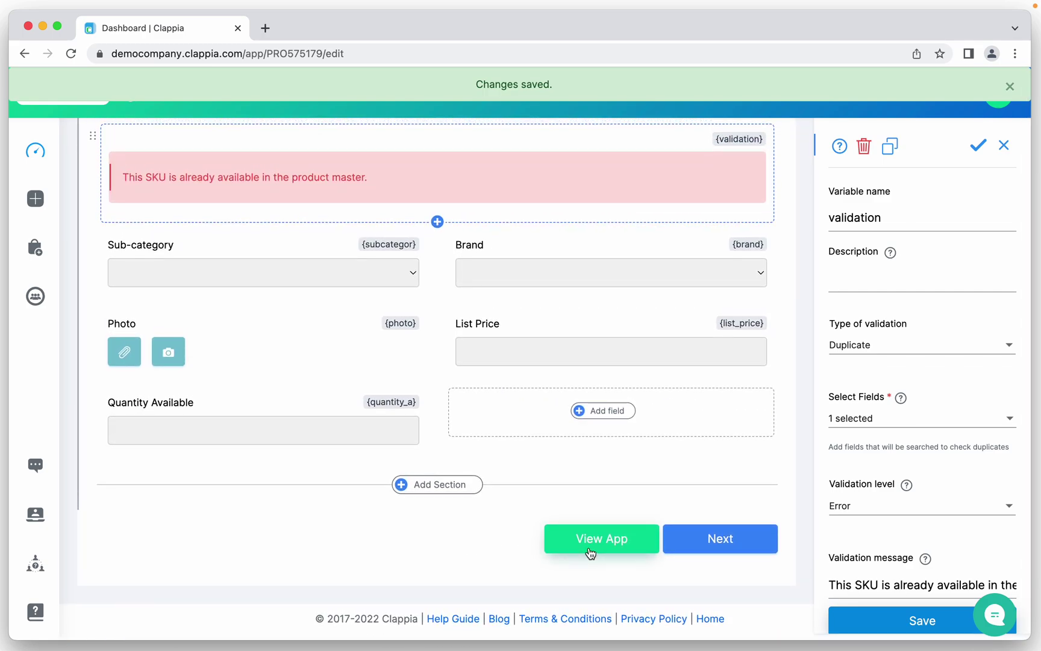
{"action": "left_click", "coordinate": [589, 545]}
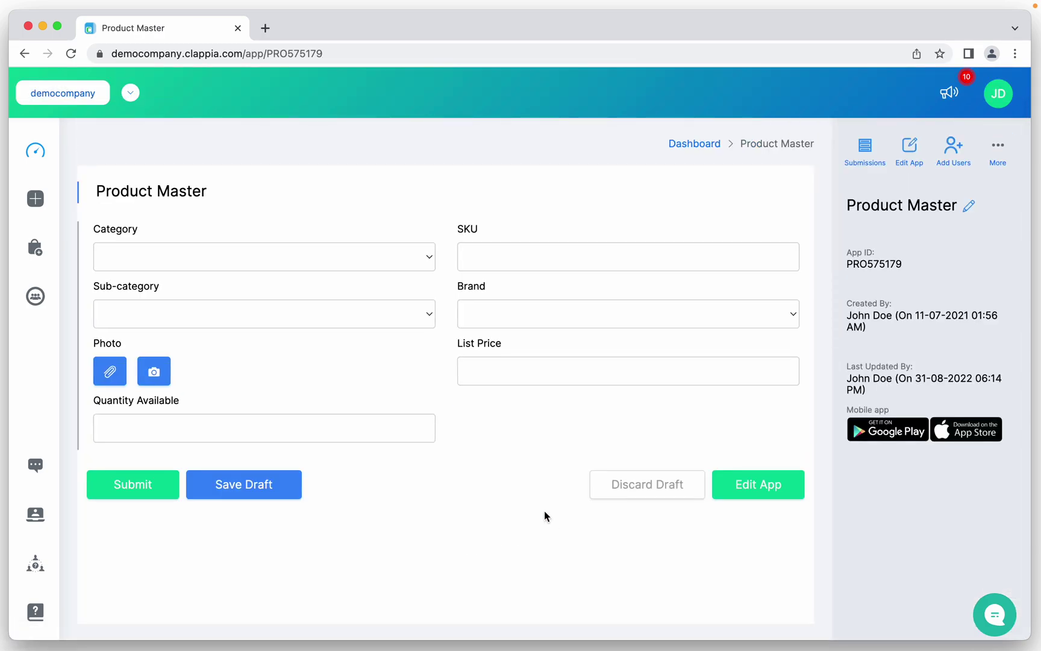
{"action": "left_click", "coordinate": [516, 251]}
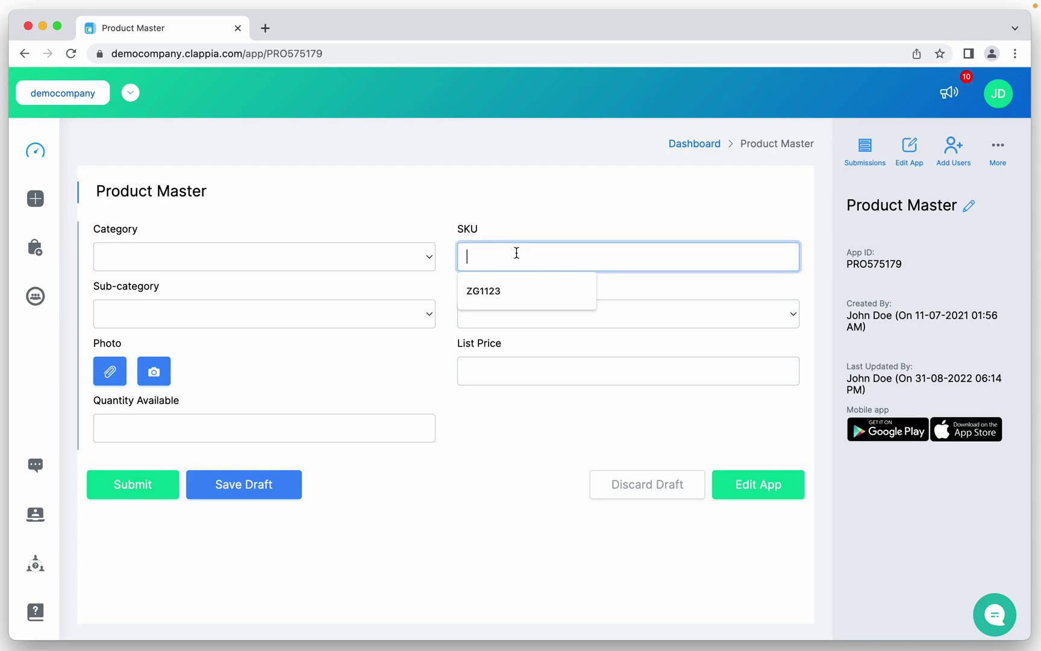
{"action": "left_click", "coordinate": [492, 296]}
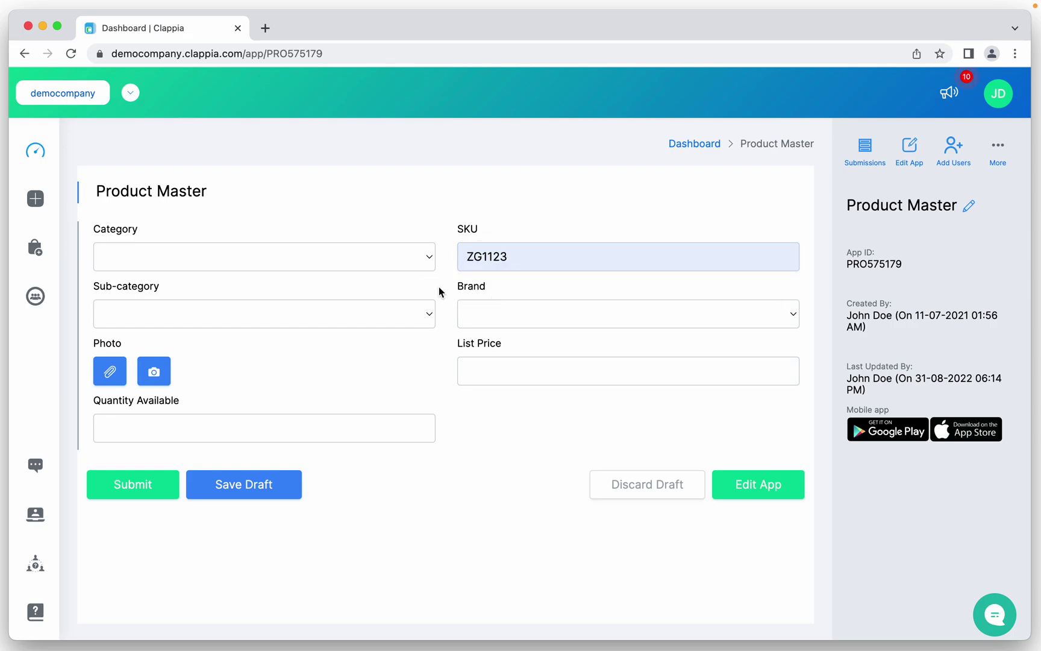
{"action": "left_click", "coordinate": [342, 312]}
{"action": "left_click", "coordinate": [455, 357]}
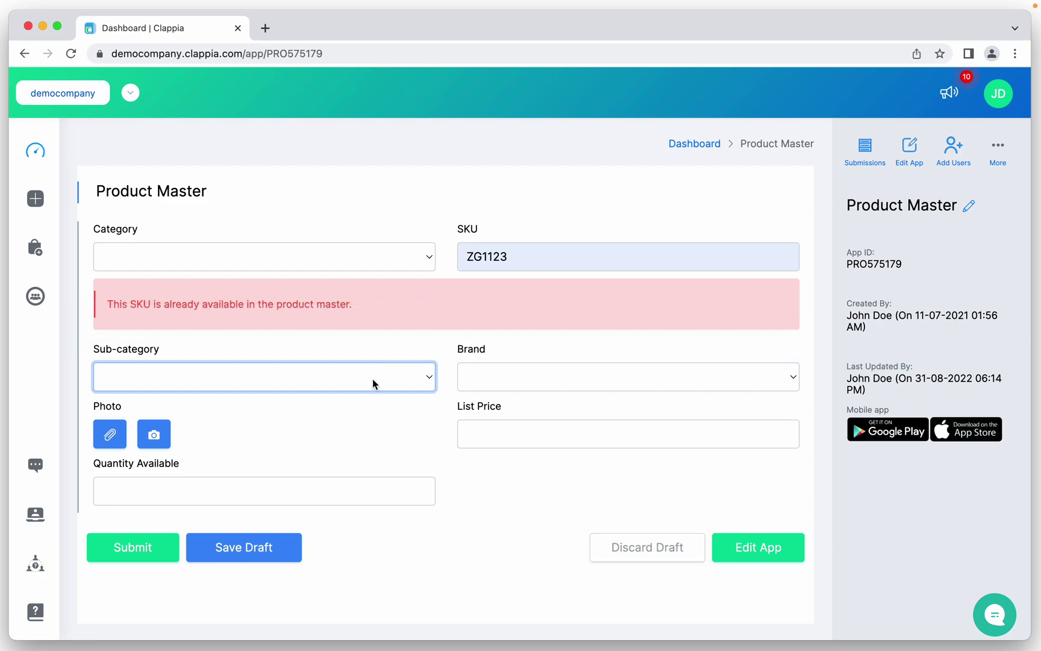
- Set the form's category to Wires & Cables
{"action": "left_click", "coordinate": [373, 378]}
{"action": "left_click", "coordinate": [474, 351]}
{"action": "left_click", "coordinate": [383, 267]}
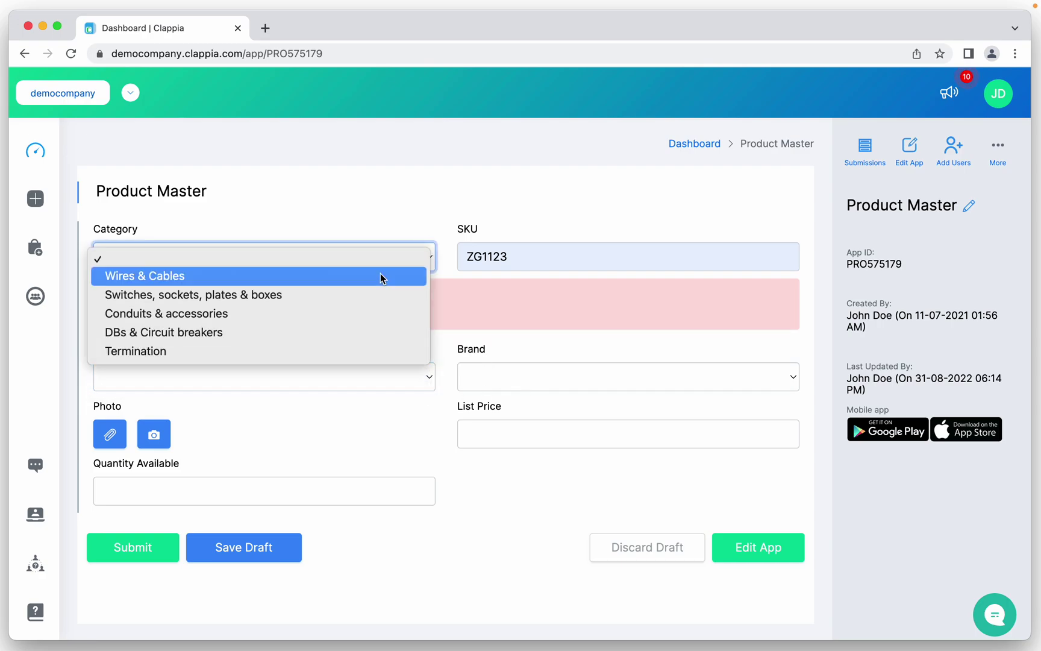
{"action": "left_click", "coordinate": [383, 275]}
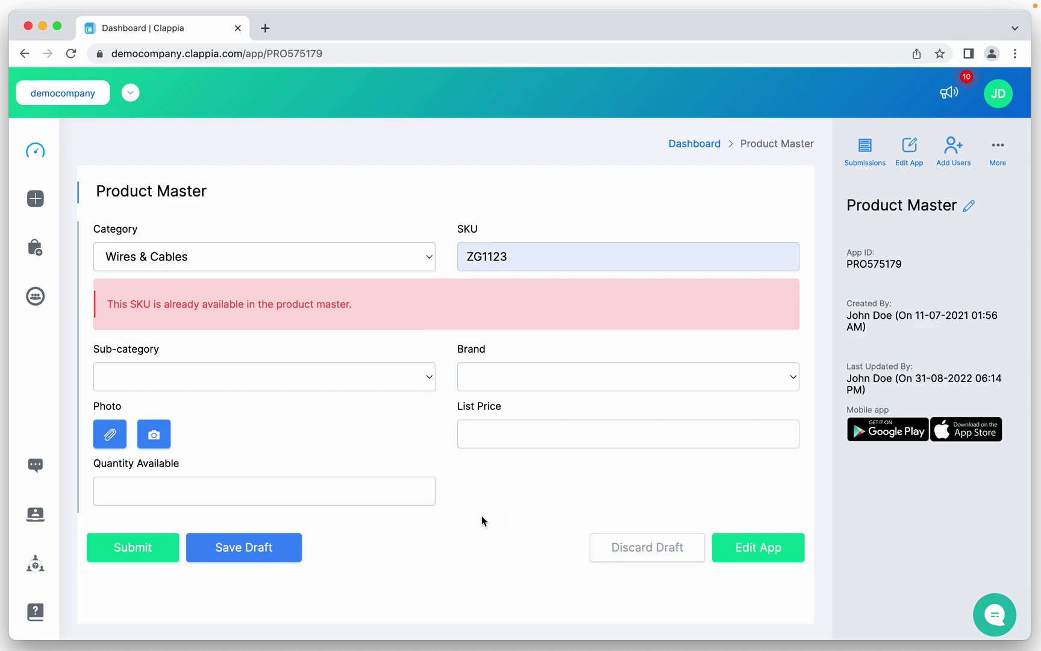
- Change the SKU to ZG1124 to test the validation against the other existing product
{"action": "left_click", "coordinate": [541, 261]}
{"action": "key", "text": "BackSpace"}
{"action": "type", "text": "4"}
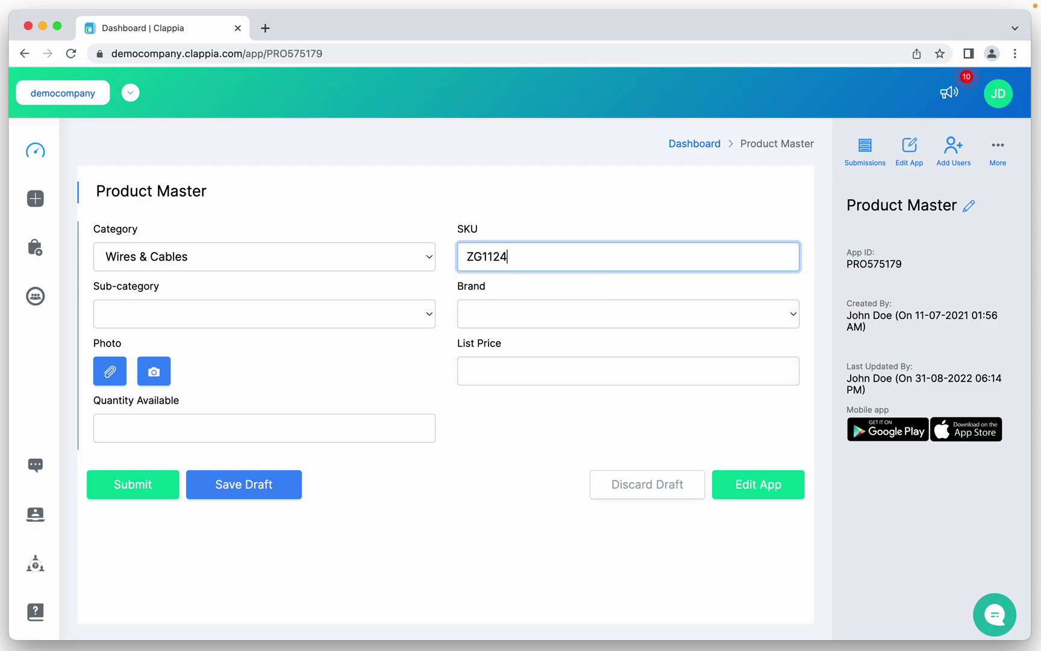
{"action": "left_click", "coordinate": [498, 291]}
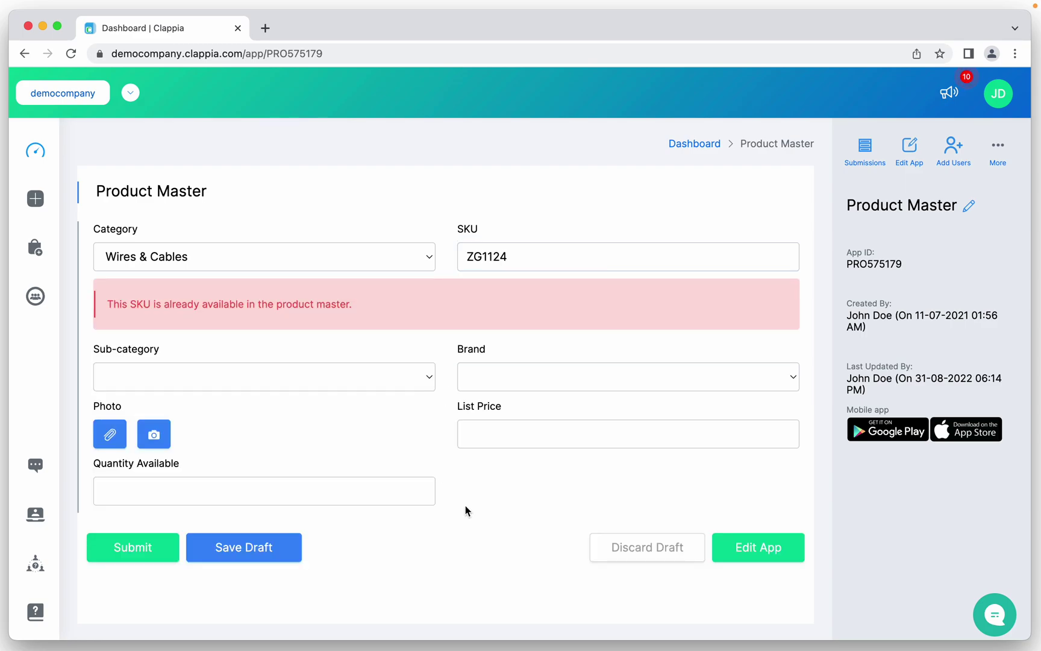
- Change the SKU to the unused value ZG1125 and leave the field to run the duplicate check
{"action": "left_click", "coordinate": [540, 260]}
{"action": "key", "text": "BackSpace"}
{"action": "type", "text": "5"}
{"action": "left_click", "coordinate": [417, 288]}
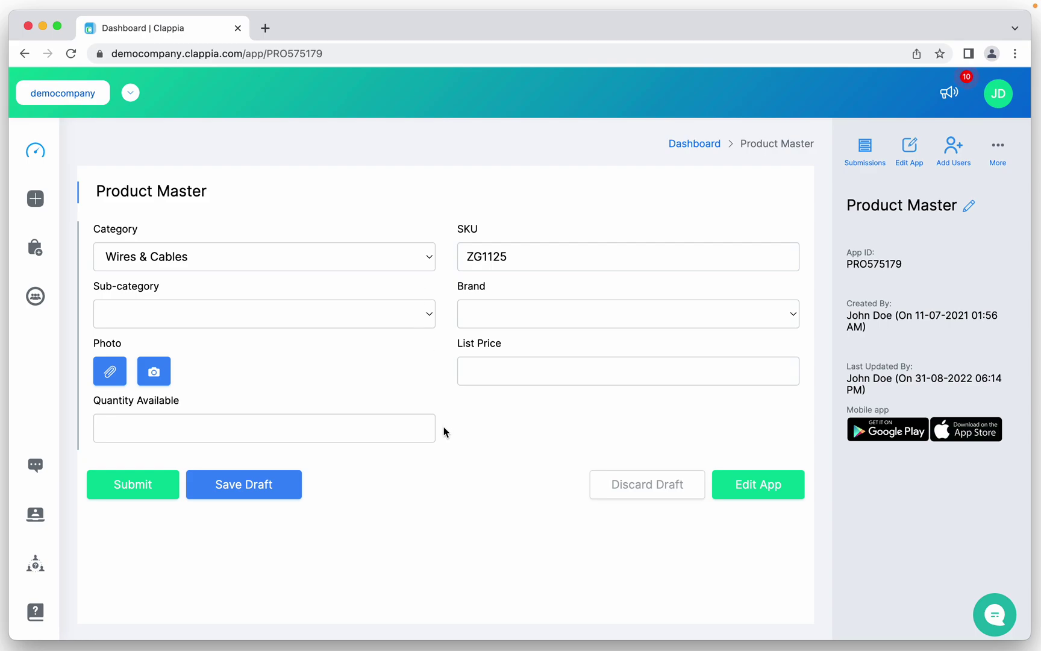